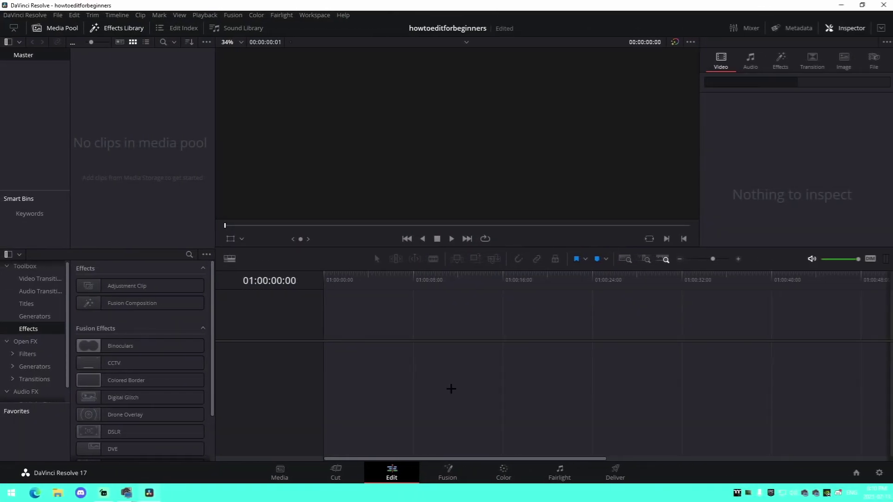
pyautogui.click(279, 465)
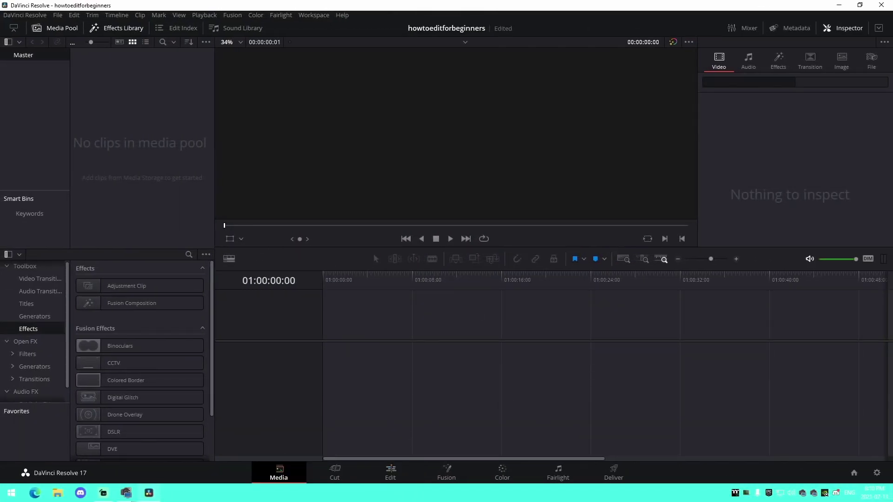
pyautogui.click(335, 470)
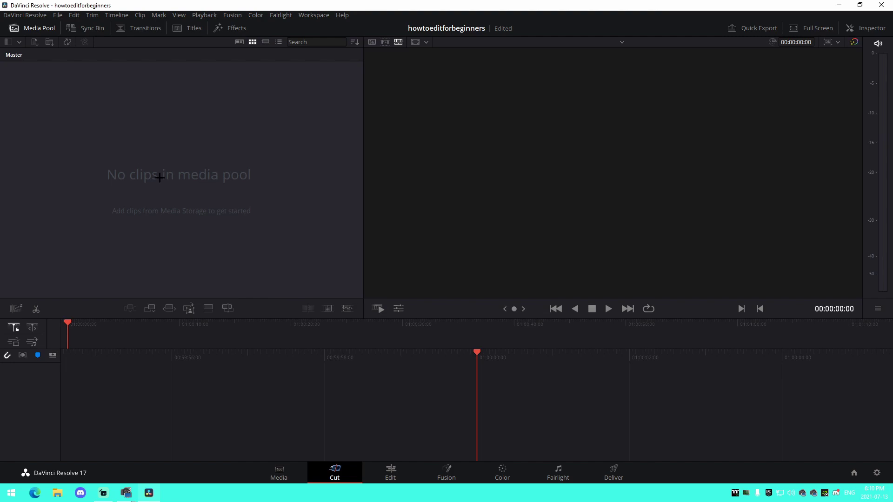
pyautogui.click(376, 477)
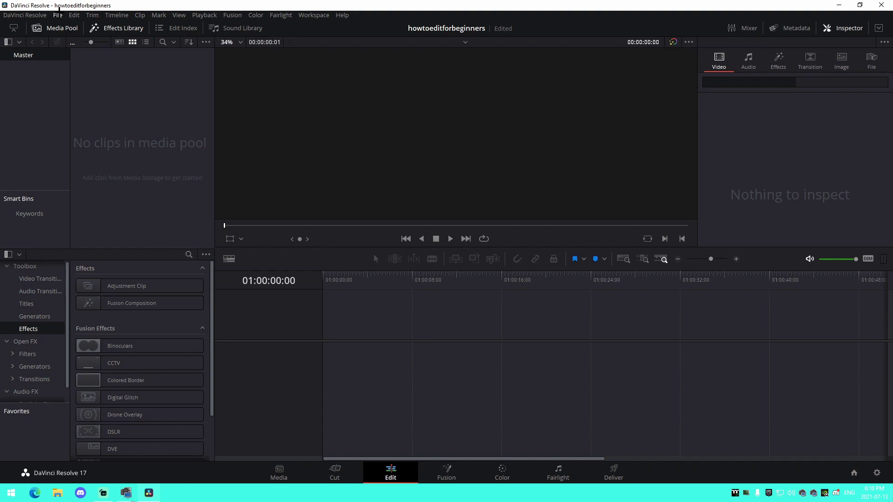
# Set the timeline frame rate to 60 frames per second in the project settings and save them
pyautogui.click(57, 15)
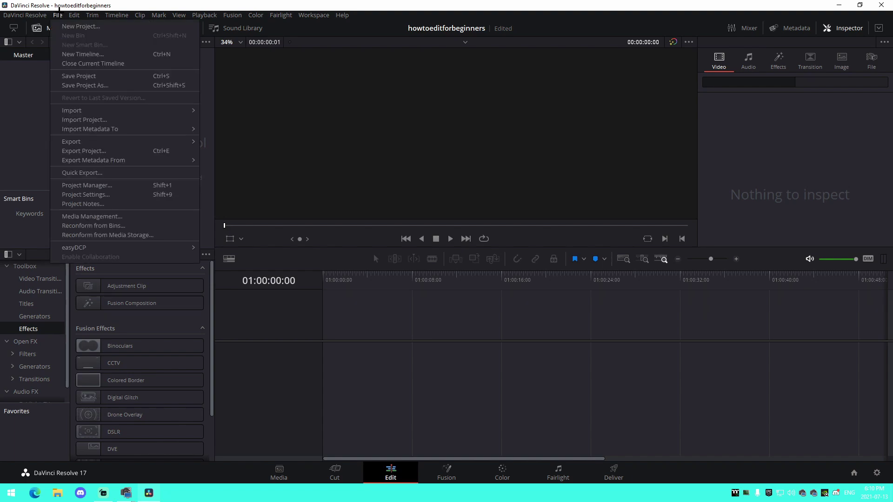
pyautogui.click(101, 195)
pyautogui.click(434, 170)
pyautogui.click(430, 270)
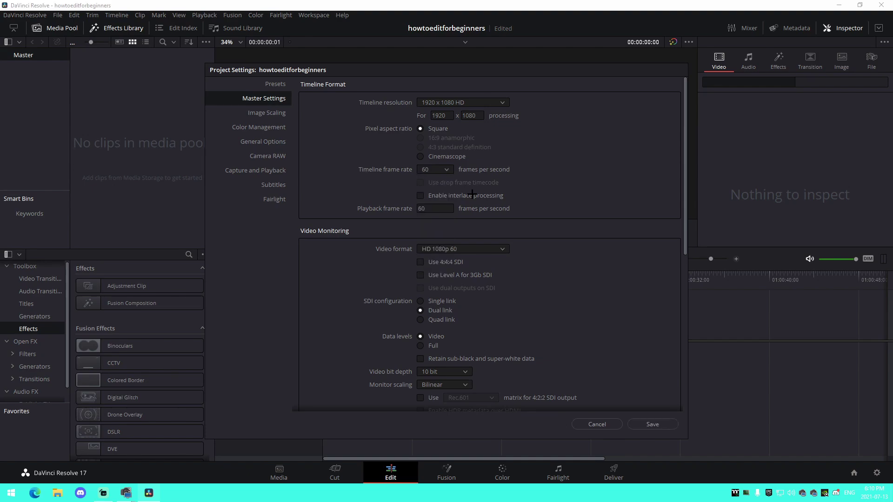
pyautogui.click(648, 420)
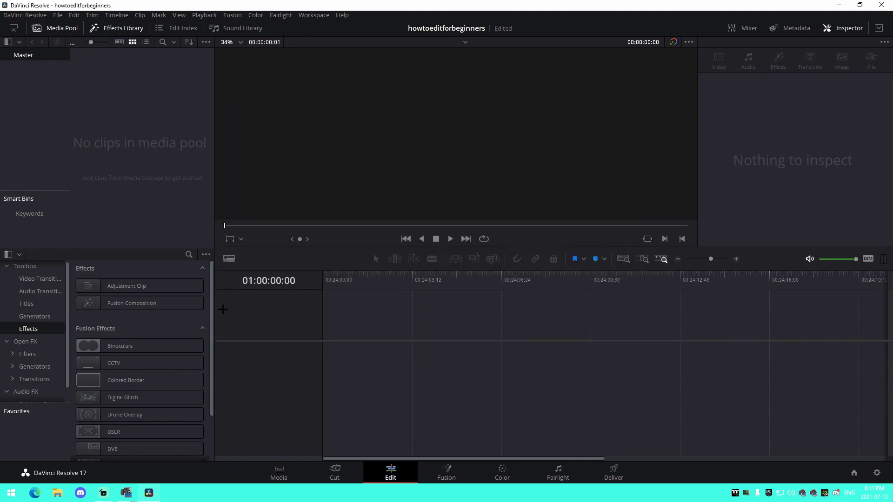
# Import the Fortnite clips 2021.04.15 - 10.42.32.04.DVR.mp4 and 2021.04.18 - 14.47.50.36.DVR.mp4 from the Joji folder into the media pool
pyautogui.click(57, 493)
pyautogui.scroll(-5, 356, 331)
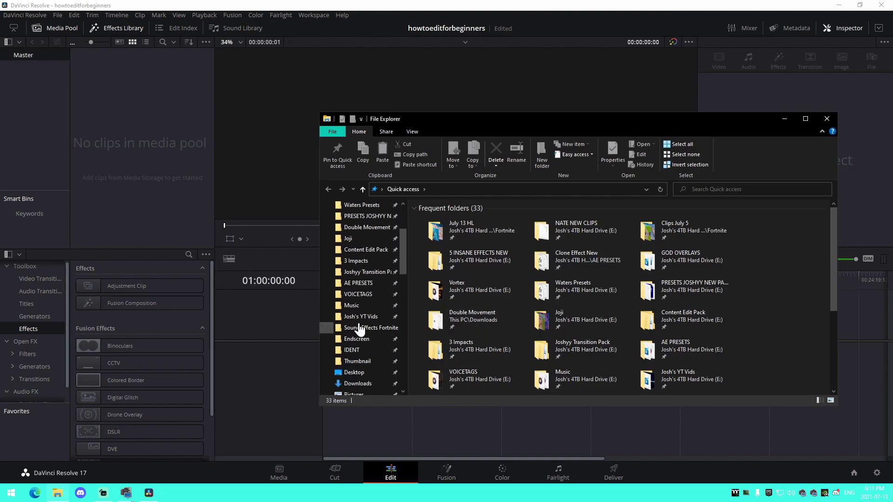
pyautogui.scroll(5, 360, 329)
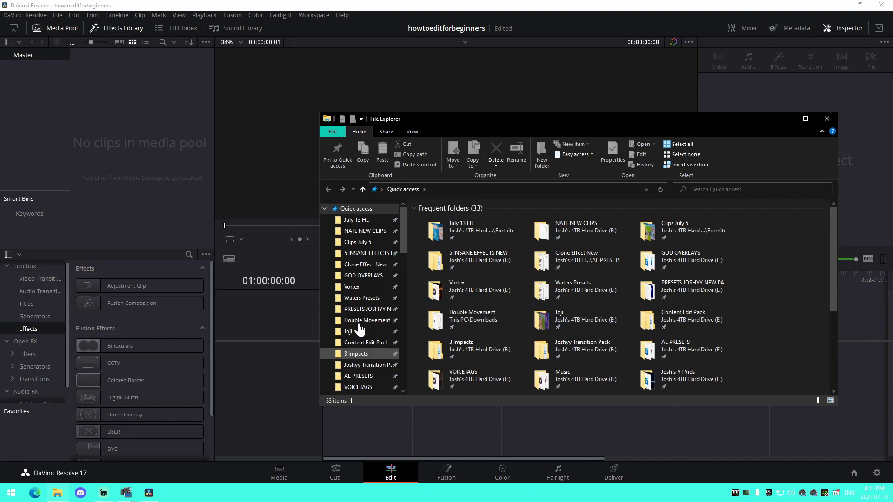
pyautogui.scroll(-10, 360, 329)
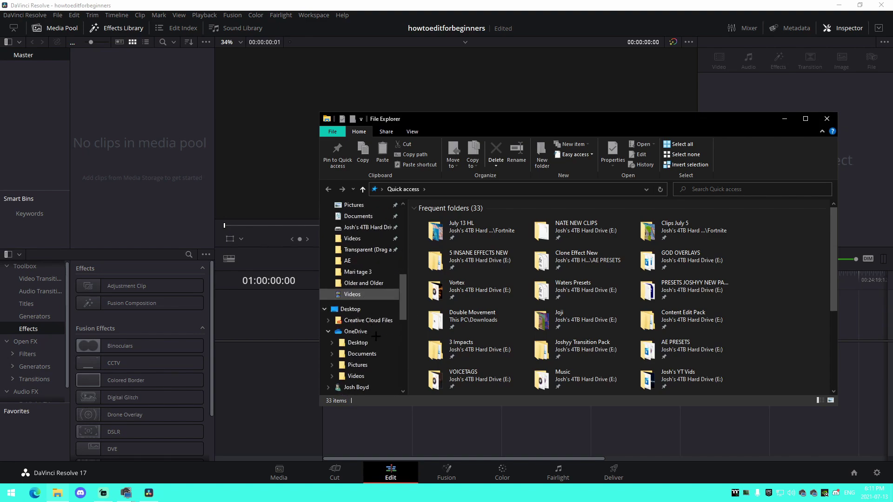
pyautogui.scroll(8, 373, 342)
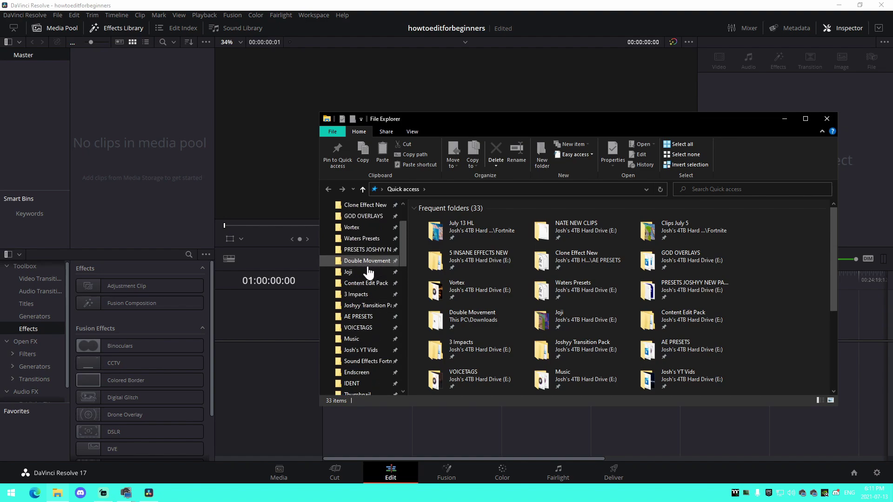
pyautogui.click(362, 272)
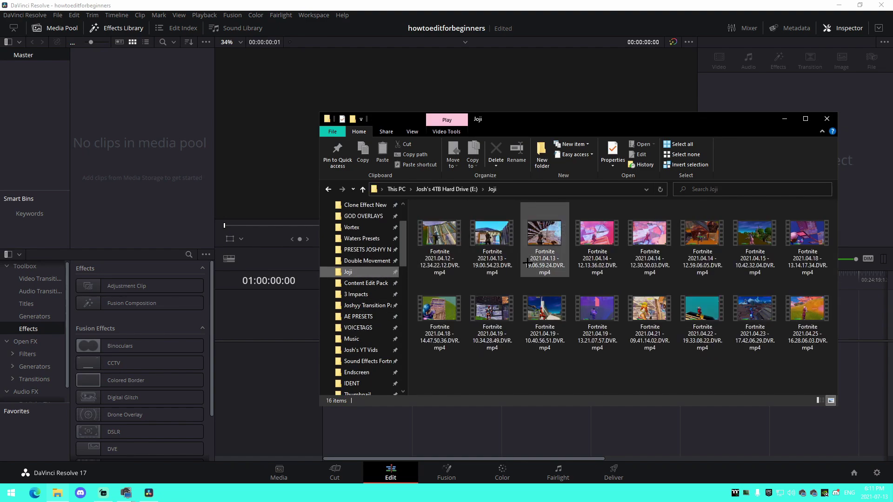
pyautogui.moveTo(754, 237); pyautogui.dragTo(116, 98)
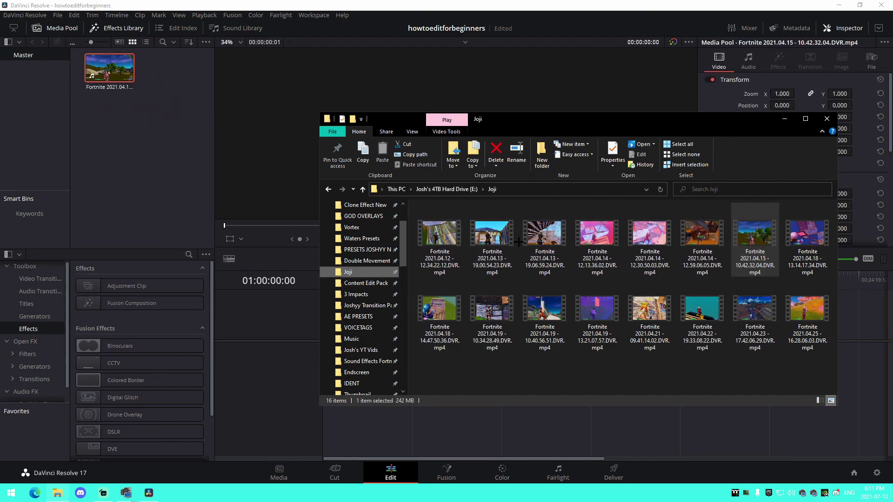
pyautogui.moveTo(543, 315); pyautogui.dragTo(514, 279)
pyautogui.moveTo(440, 309); pyautogui.dragTo(140, 93)
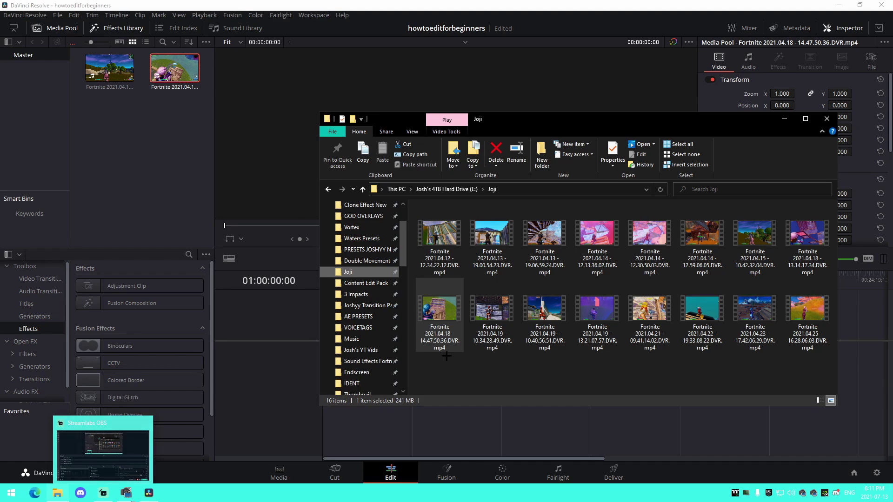
# Open the Music folder in File Explorer and minimize the windows to reveal the desktop
pyautogui.click(352, 341)
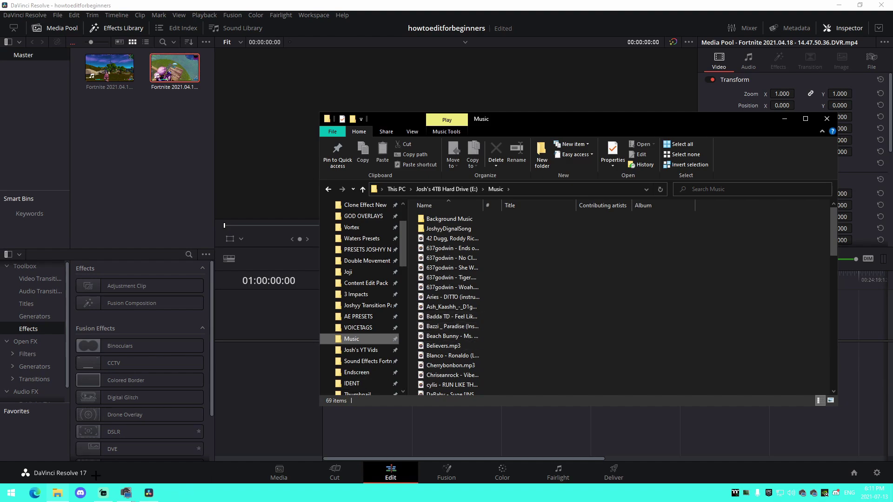
pyautogui.click(52, 496)
pyautogui.click(838, 4)
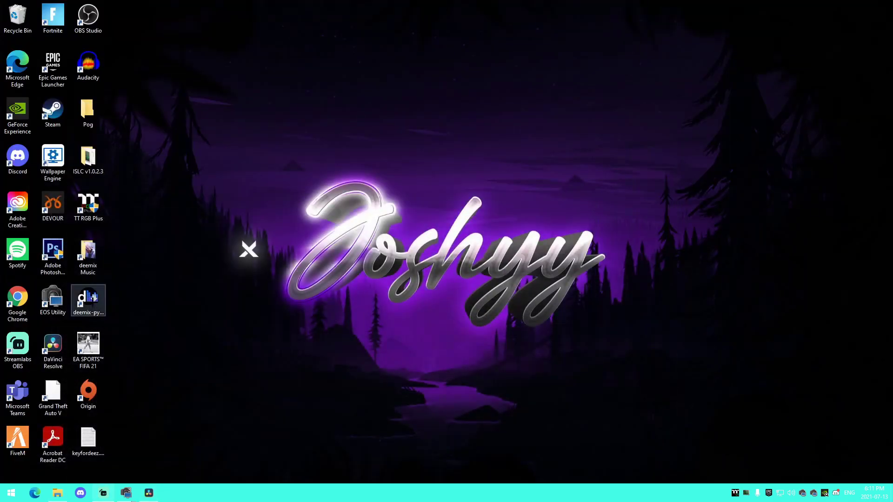
# Launch deemix, search it for "get fly" and close it
pyautogui.doubleClick(88, 255)
pyautogui.click(839, 131)
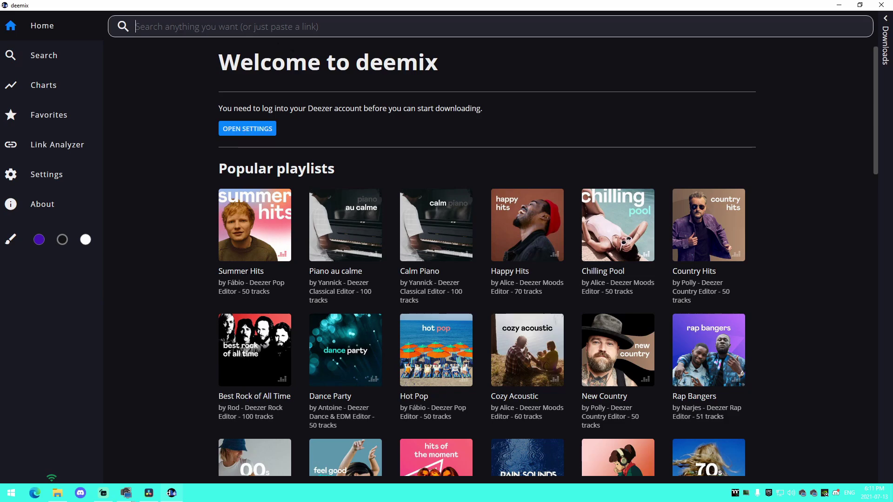
pyautogui.click(190, 27)
pyautogui.write('get')
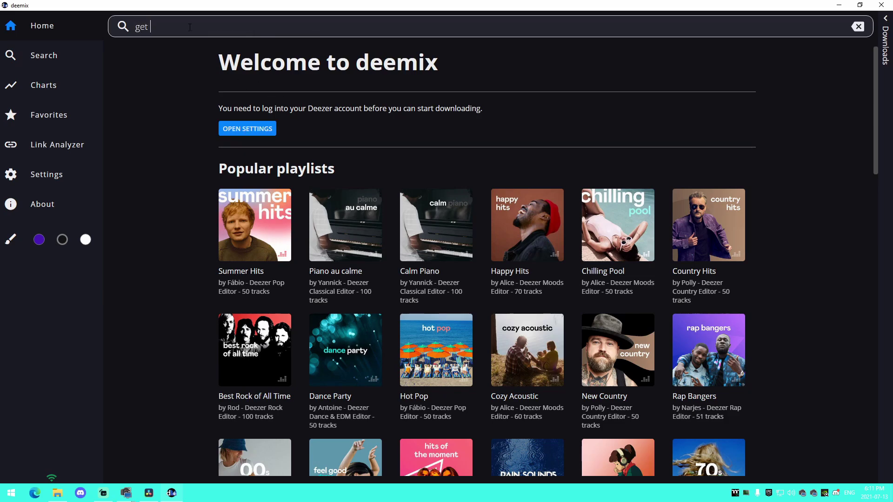
pyautogui.press('Return')
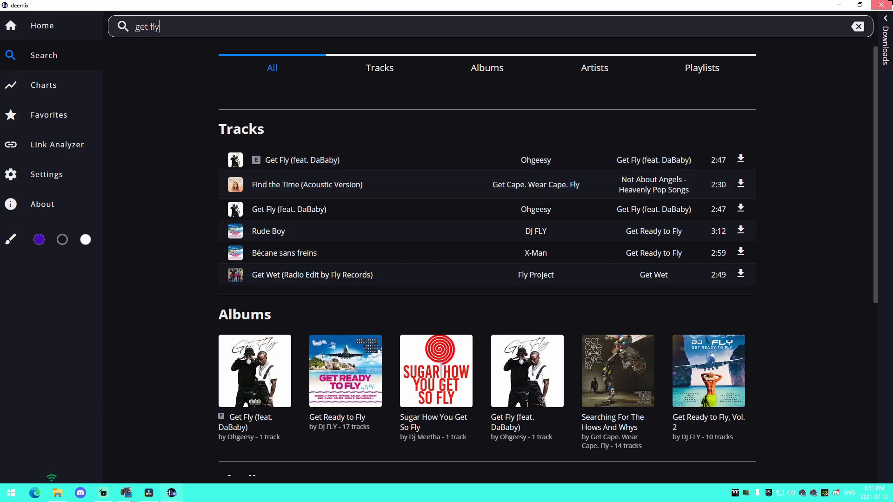
pyautogui.click(881, 5)
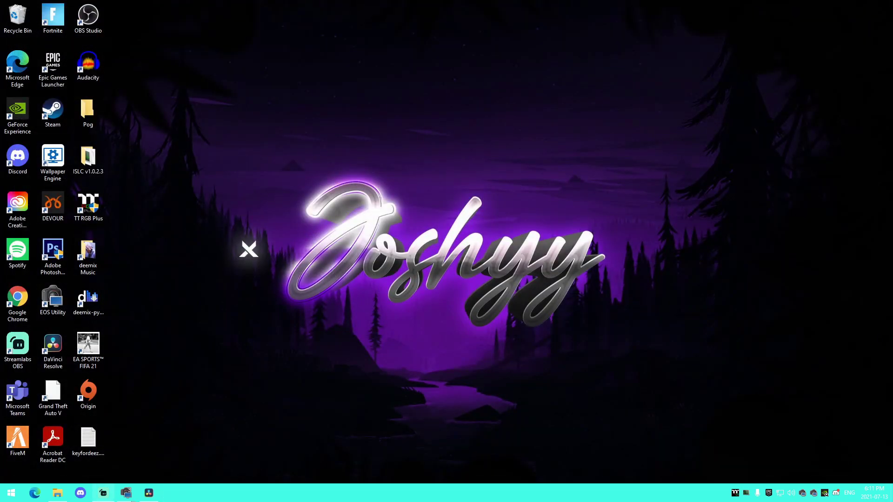
# Look through the songs in the deemix Music folder on the desktop, close it and return to DaVinci Resolve
pyautogui.doubleClick(88, 256)
pyautogui.moveTo(550, 421); pyautogui.dragTo(486, 260)
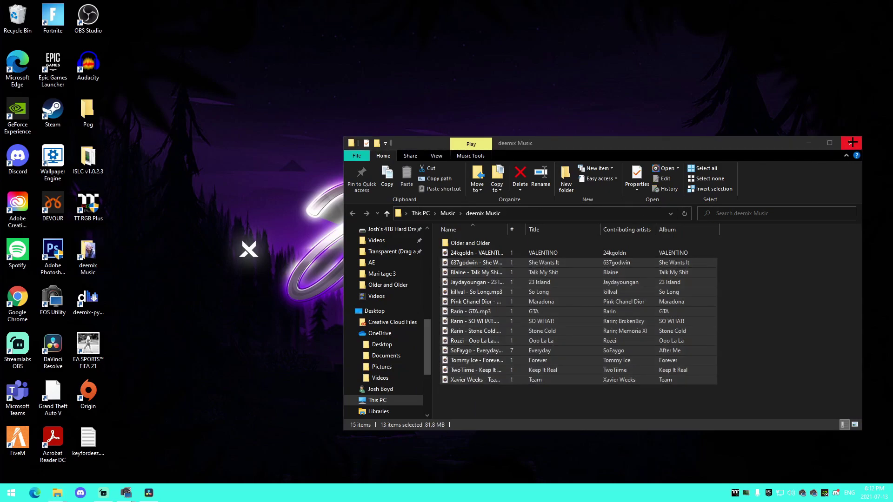
pyautogui.click(551, 401)
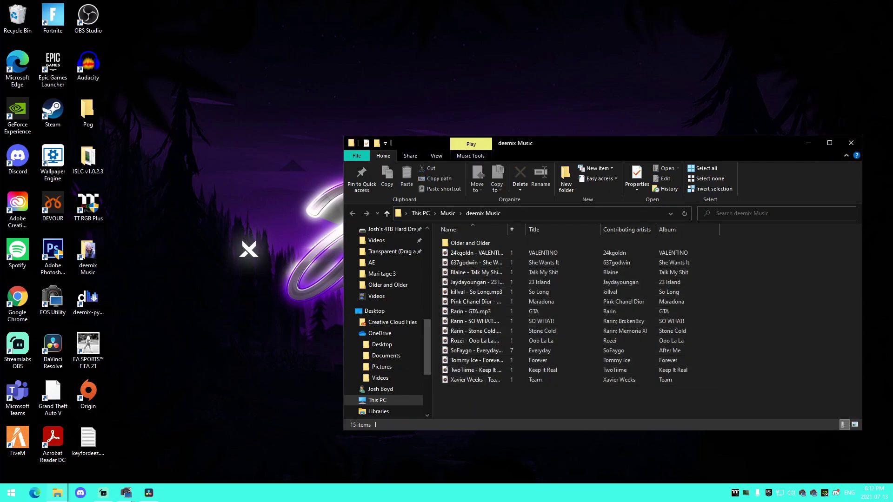
pyautogui.click(851, 142)
pyautogui.click(149, 493)
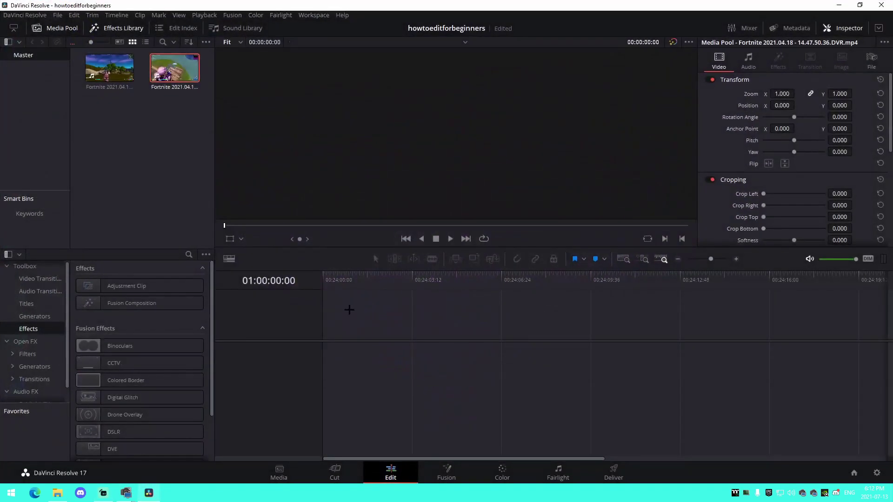
# Import "637godwin - Ends of the Earth.mp3" from the Music folder into the media pool and lower the monitoring volume to about a third
pyautogui.click(57, 493)
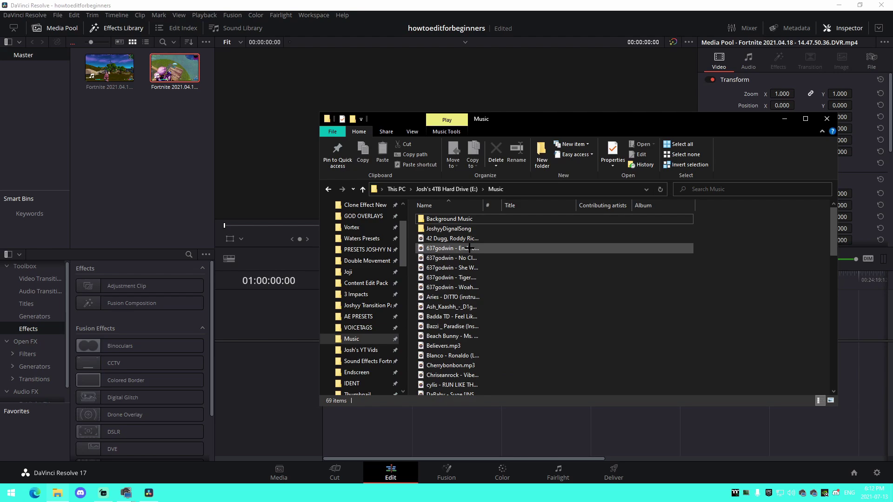
pyautogui.moveTo(473, 249); pyautogui.dragTo(116, 136)
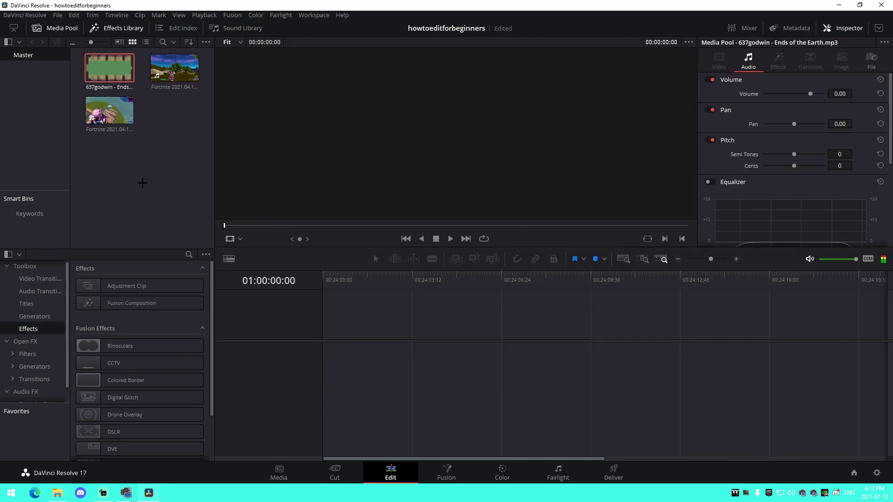
pyautogui.moveTo(854, 259); pyautogui.dragTo(831, 260)
pyautogui.click(155, 162)
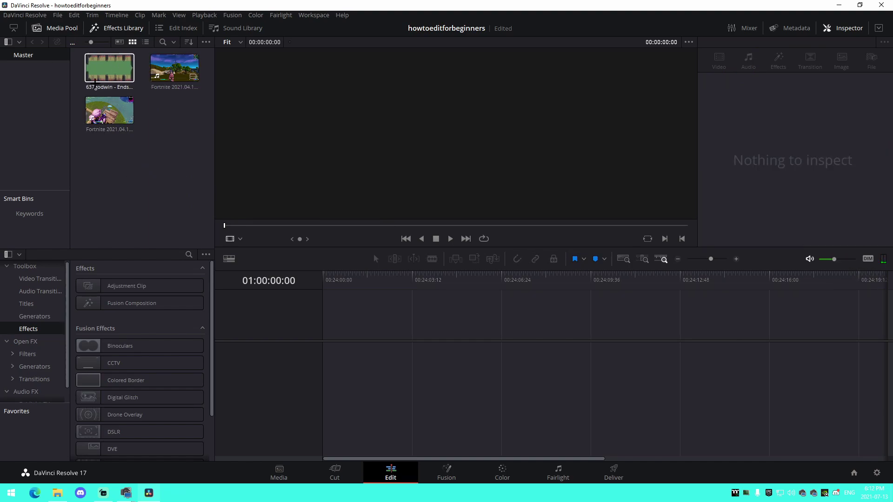
# Create a timeline with the imported song on Audio 1 and remove the song's quiet intro so it starts at 01:00:00:00
pyautogui.moveTo(95, 80); pyautogui.dragTo(341, 356)
pyautogui.moveTo(717, 259); pyautogui.dragTo(703, 259)
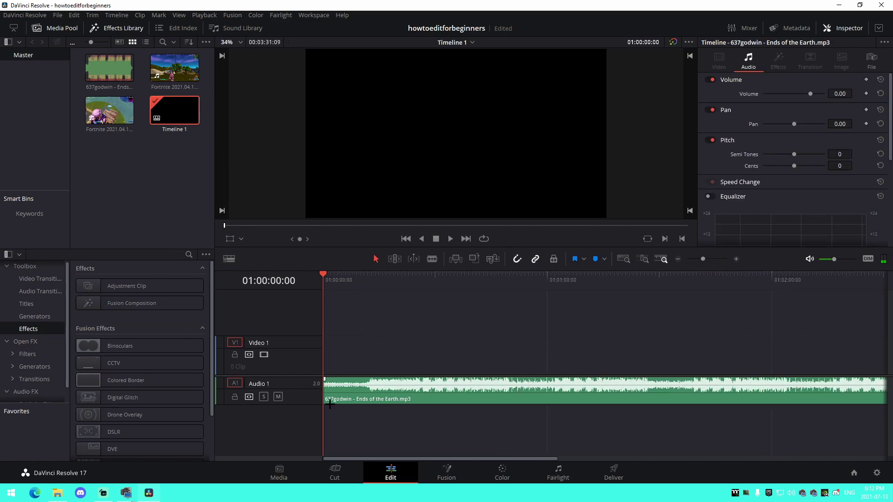
pyautogui.moveTo(328, 394); pyautogui.dragTo(306, 396)
# Split the song at 01:00:36:19 and delete everything after the cut
pyautogui.moveTo(425, 280); pyautogui.dragTo(458, 281)
pyautogui.click(476, 392)
pyautogui.hotkey('ctrl', 'b')
pyautogui.press('Delete')
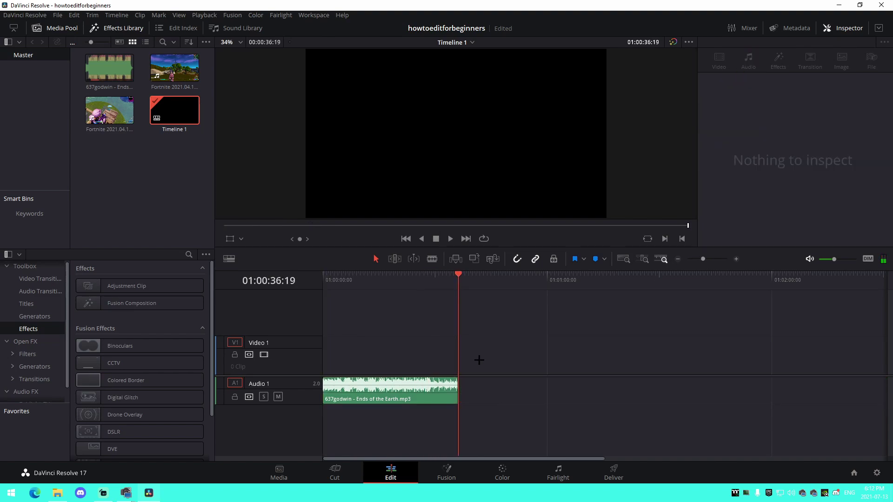
# Play the song from its start to find the beat and add a marker to the audio clip at 01:00:03:54
pyautogui.press('Home')
pyautogui.moveTo(703, 258); pyautogui.dragTo(712, 260)
pyautogui.press('space')
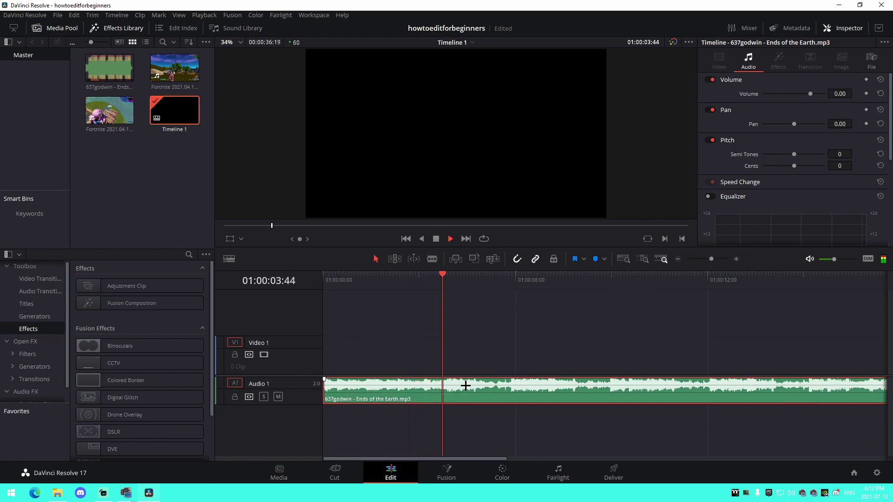
pyautogui.click(457, 277)
pyautogui.click(445, 279)
pyautogui.press('space')
pyautogui.click(446, 281)
pyautogui.moveTo(446, 283); pyautogui.dragTo(447, 284)
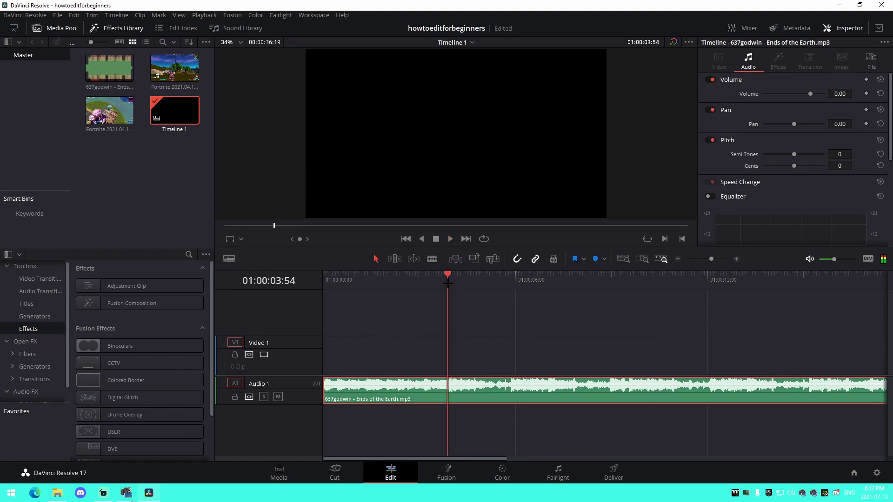
pyautogui.press('space')
pyautogui.click(448, 282)
pyautogui.click(447, 283)
pyautogui.press('m')
pyautogui.click(519, 340)
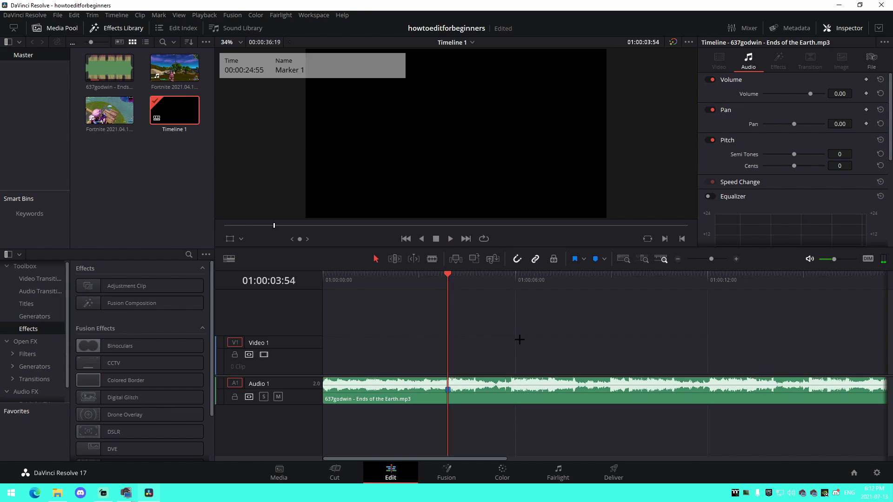
# Replay the song around its first marker and raise the monitoring volume to hear the beat better
pyautogui.click(475, 394)
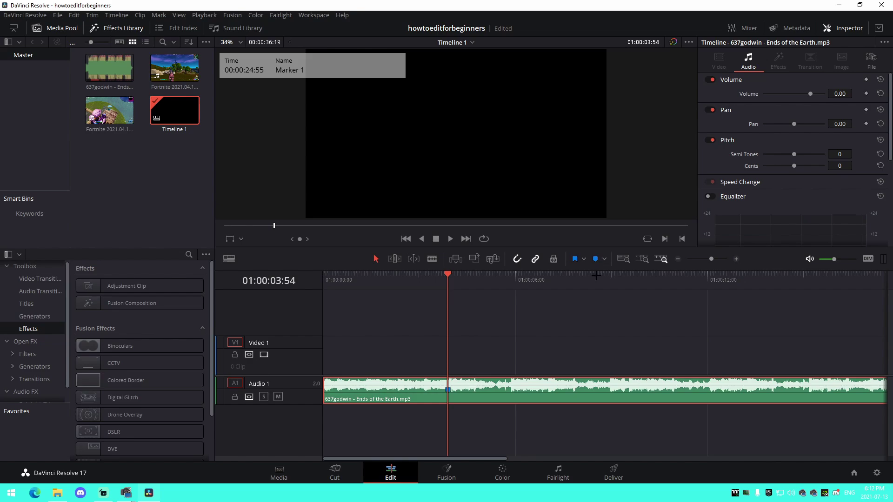
pyautogui.press('space')
pyautogui.moveTo(471, 276); pyautogui.dragTo(427, 279)
pyautogui.press('space')
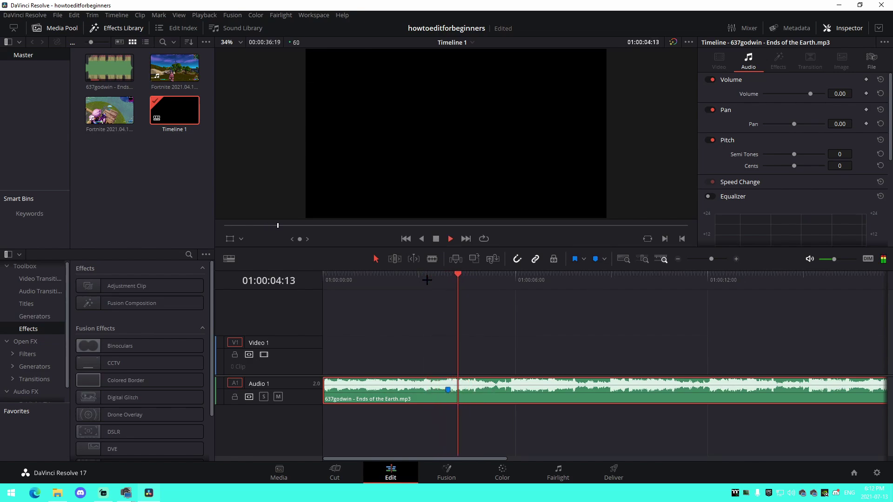
pyautogui.press('space')
pyautogui.moveTo(839, 258); pyautogui.dragTo(843, 259)
# Replay the section after the first marker to find the next beat and add a red marker to the song at 01:00:04:41
pyautogui.click(444, 304)
pyautogui.moveTo(461, 281); pyautogui.dragTo(433, 289)
pyautogui.press('space')
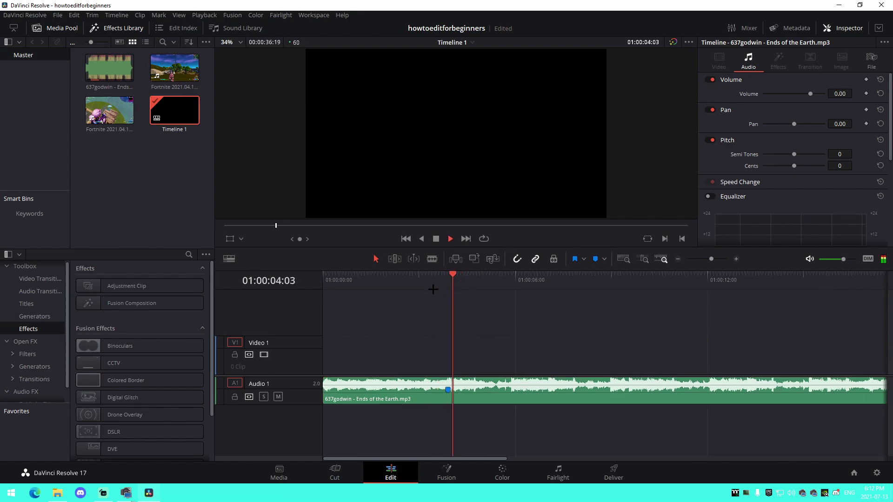
pyautogui.click(436, 275)
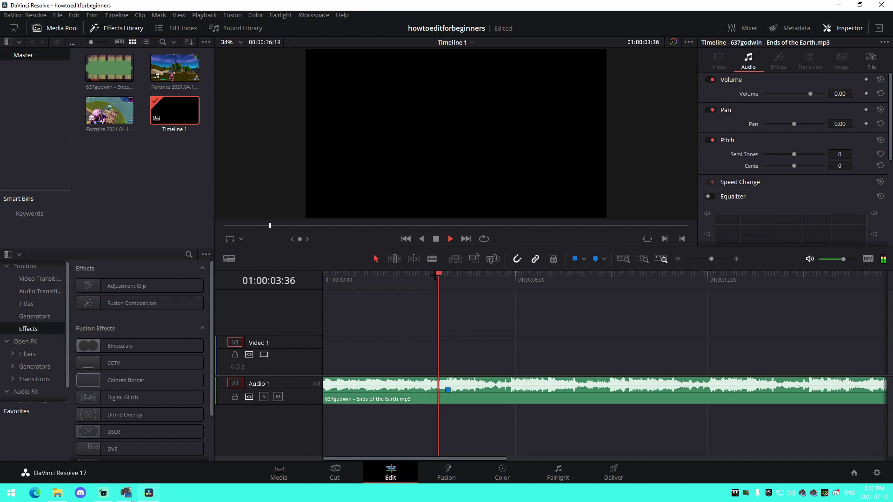
pyautogui.press('space')
pyautogui.click(473, 278)
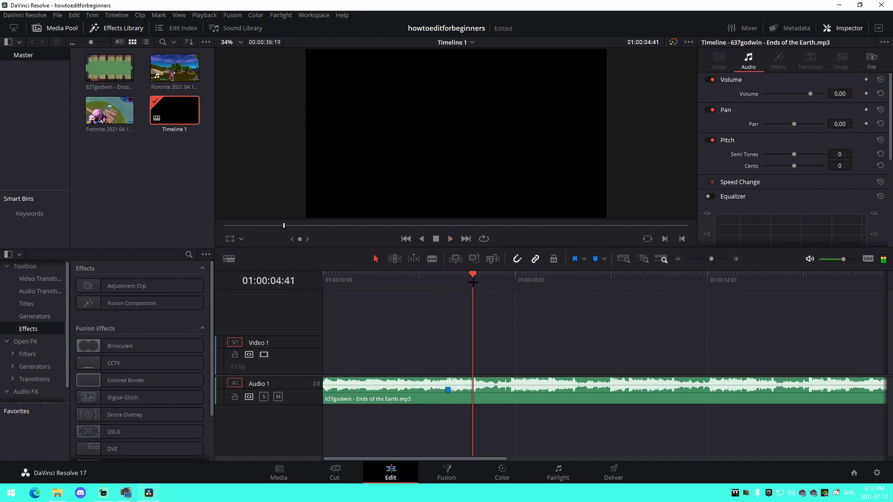
pyautogui.click(570, 388)
pyautogui.click(604, 259)
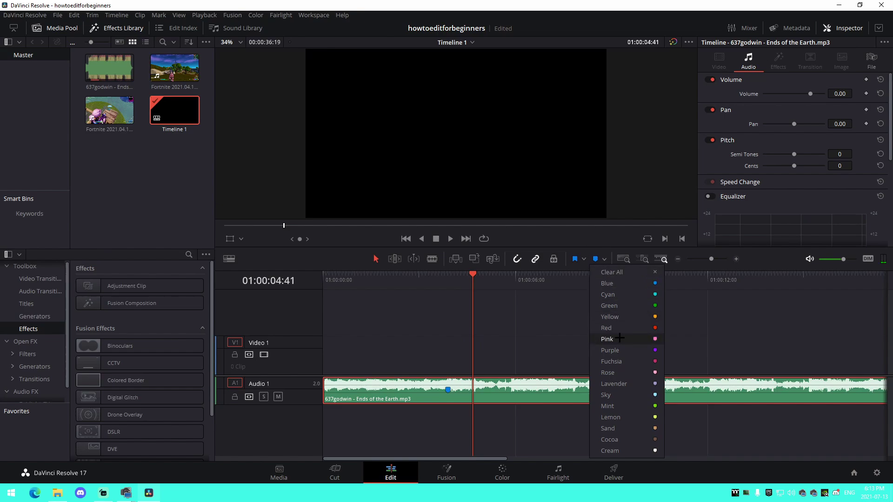
pyautogui.click(606, 328)
pyautogui.click(575, 331)
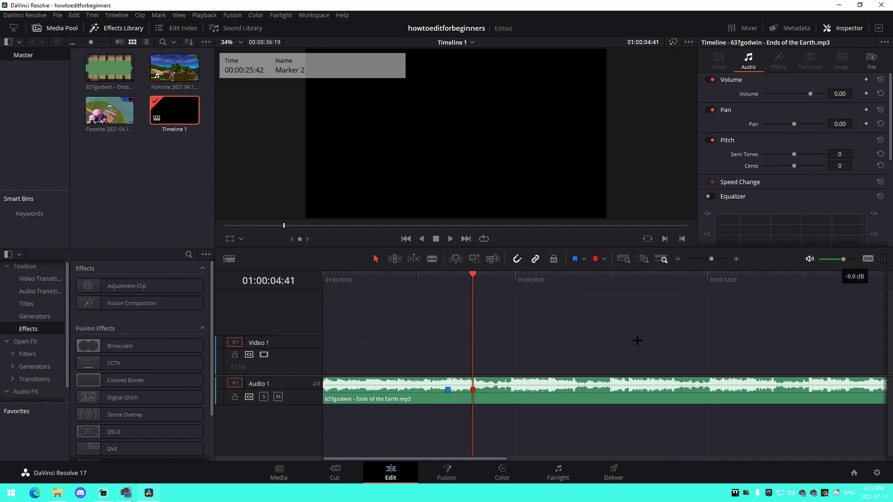
# Lower the monitoring volume to about -24 dB
pyautogui.click(543, 382)
pyautogui.moveTo(848, 259); pyautogui.dragTo(836, 259)
pyautogui.click(798, 325)
# Play on to the next beat and add a blue marker to the song clip at 01:00:07:02
pyautogui.press('space')
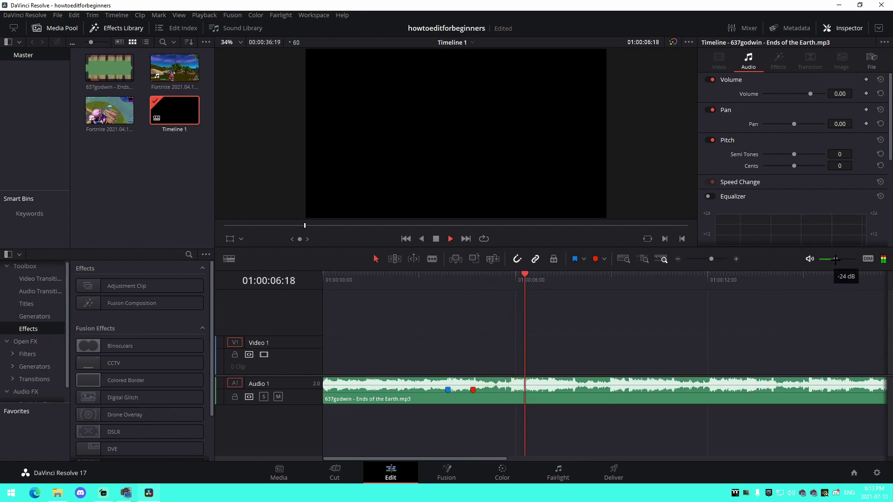
pyautogui.moveTo(559, 278); pyautogui.dragTo(549, 279)
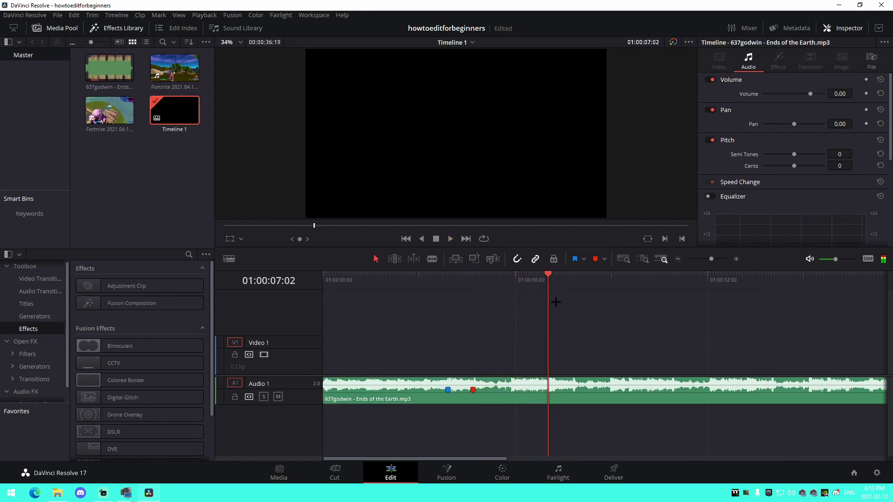
pyautogui.click(574, 383)
pyautogui.click(604, 258)
pyautogui.click(605, 285)
pyautogui.press('m')
# Play on to the following beat and add a red marker to the song clip at 01:00:07:48
pyautogui.press('space')
pyautogui.press('space')
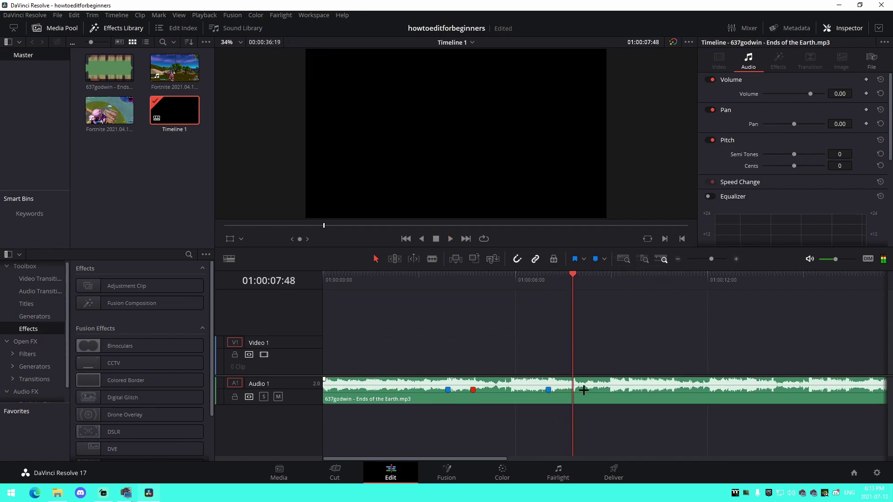
pyautogui.click(605, 259)
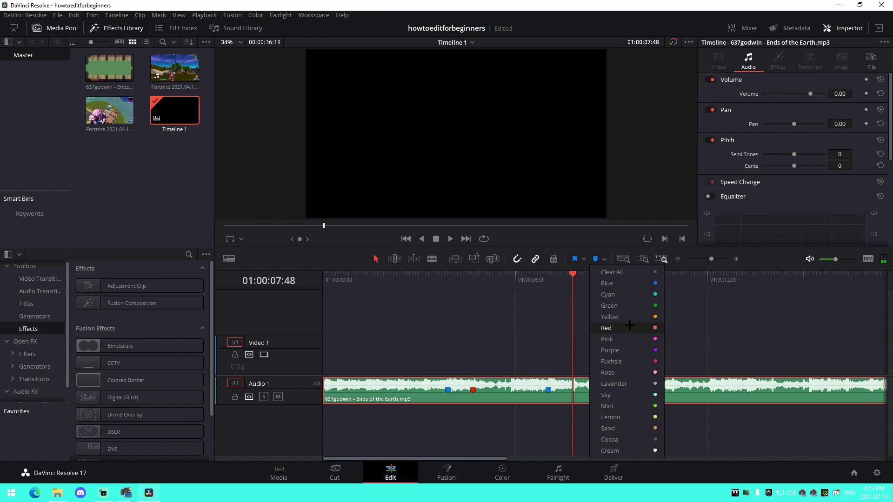
pyautogui.click(628, 327)
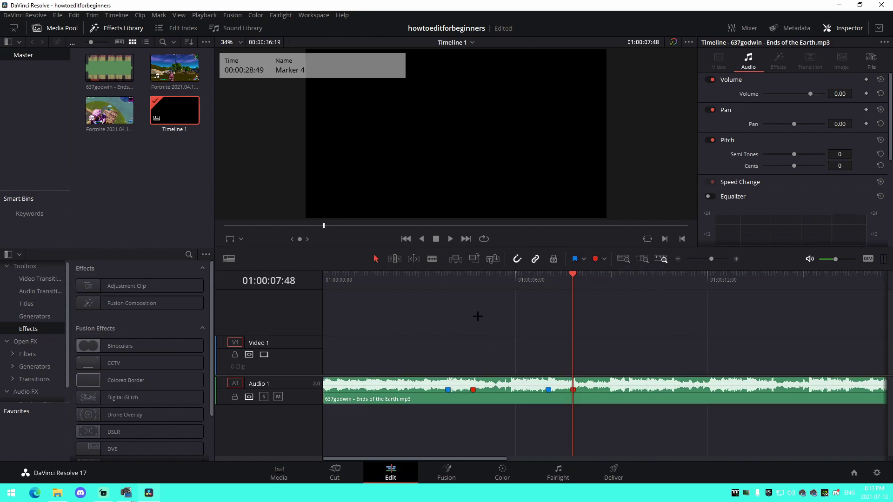
# Move the song clip down to Audio 2 and trim its end to a length of 00:00:14:47
pyautogui.moveTo(352, 377); pyautogui.dragTo(410, 410)
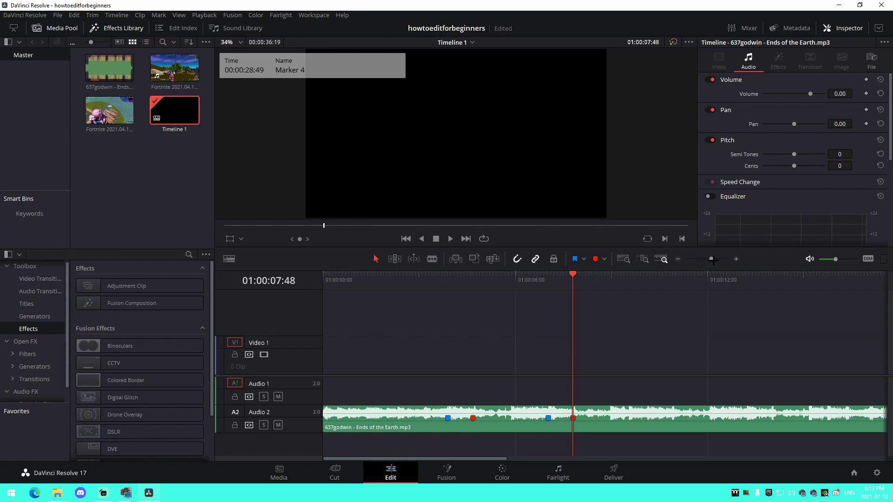
pyautogui.moveTo(712, 259); pyautogui.dragTo(704, 259)
pyautogui.moveTo(541, 415); pyautogui.dragTo(413, 415)
pyautogui.moveTo(704, 259); pyautogui.dragTo(712, 259)
pyautogui.hscroll(-2, 467, 309)
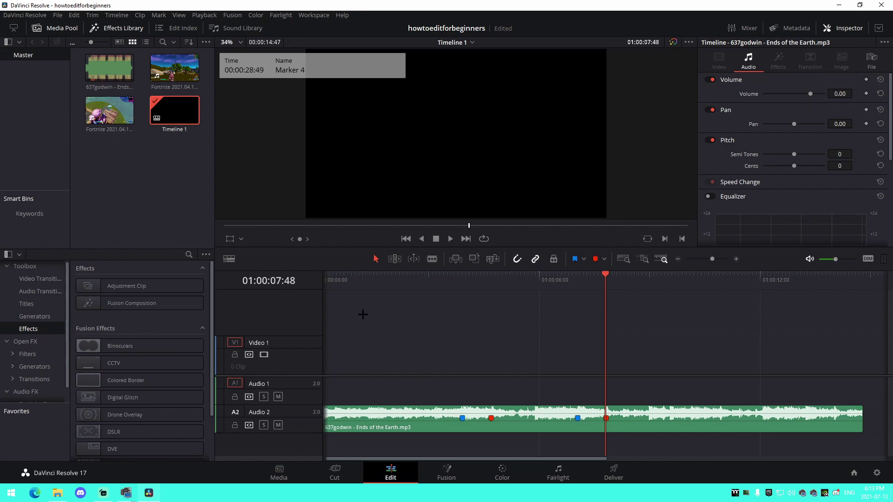
pyautogui.hscroll(-1, 553, 327)
# Open the Fortnite 2021.04.15 clip in the source viewer and mark a 00:00:04:39 in-to-out range ending at 00:00:42:49
pyautogui.click(111, 112)
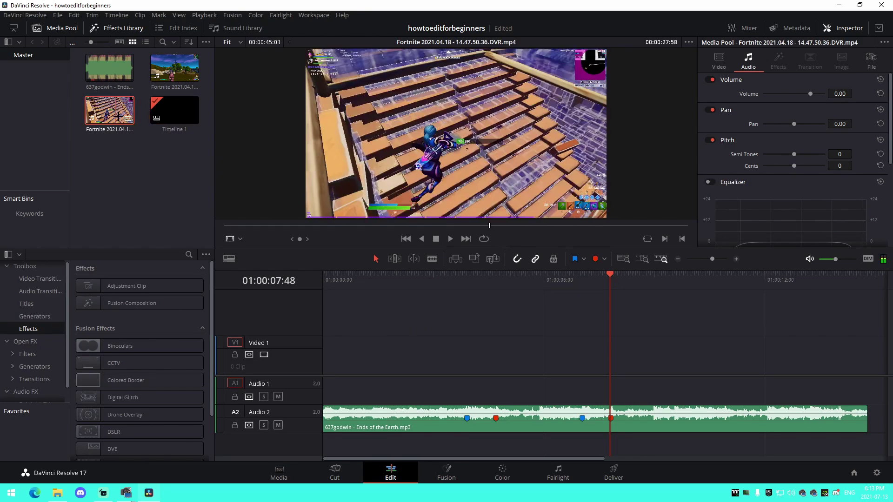
pyautogui.click(165, 65)
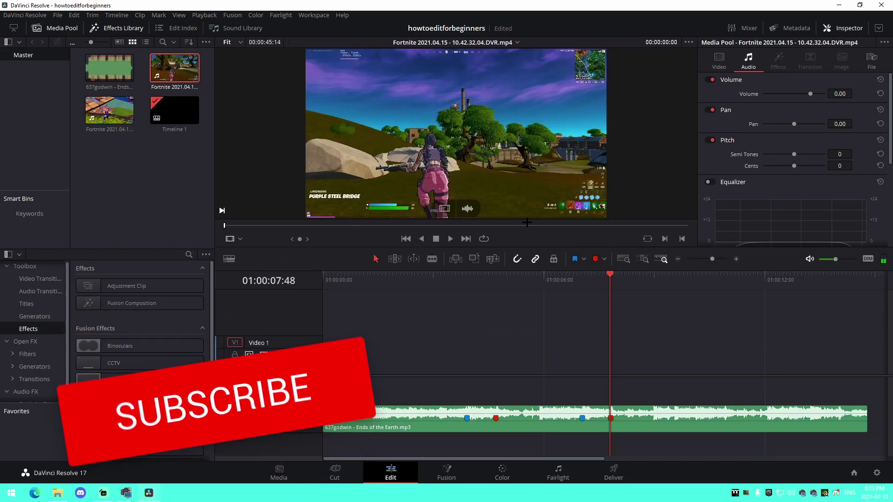
pyautogui.click(549, 227)
pyautogui.moveTo(549, 227); pyautogui.dragTo(663, 236)
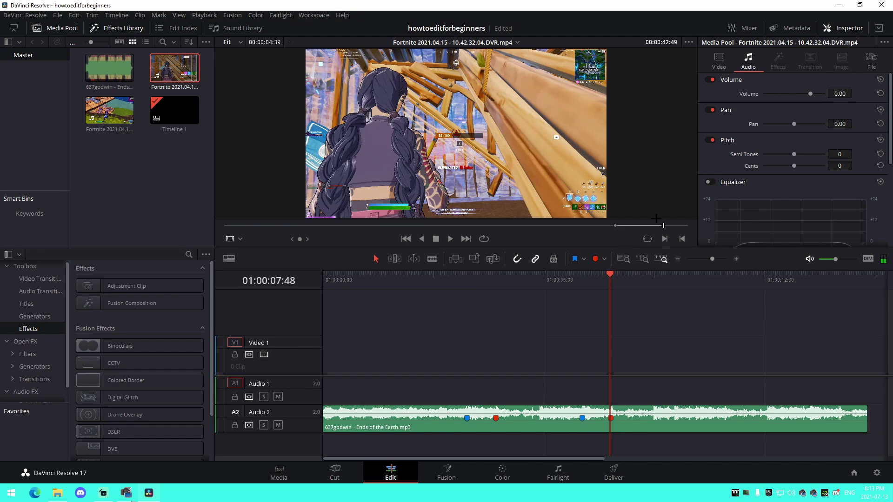
# Find the shot in the marked range of the source clip and add a marker at 00:00:41:43
pyautogui.moveTo(654, 226); pyautogui.dragTo(653, 225)
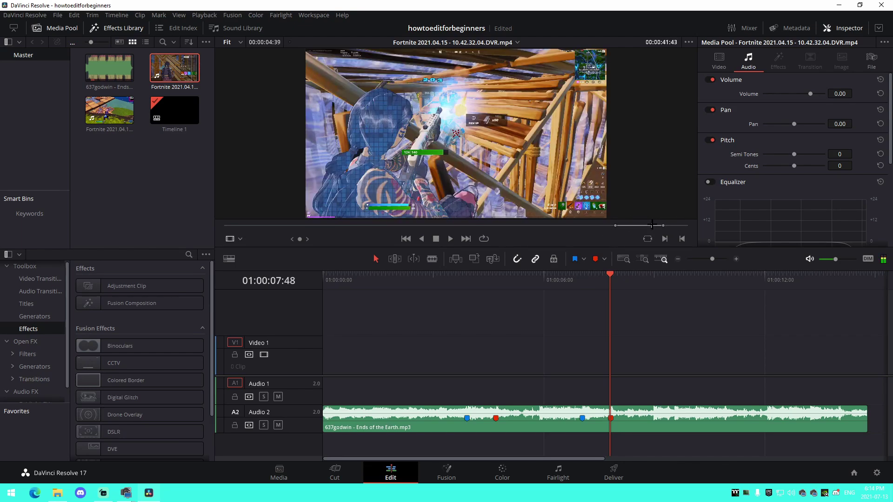
pyautogui.moveTo(391, 116)
pyautogui.click(595, 258)
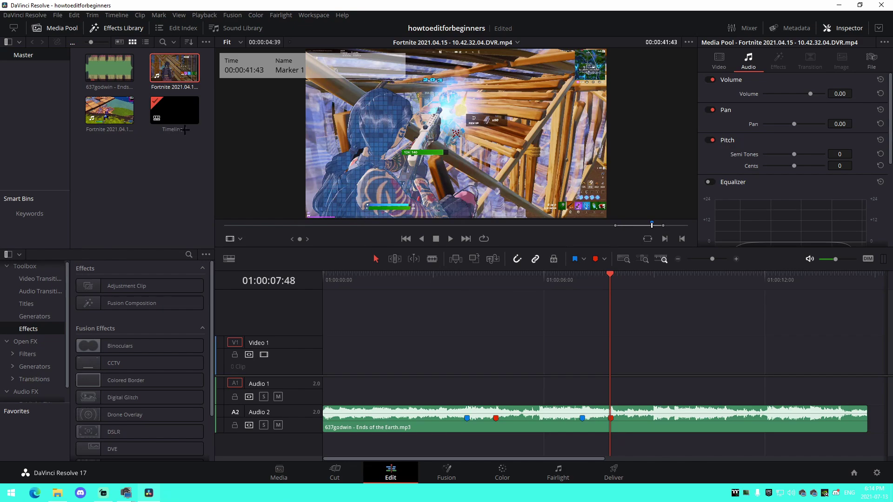
# Place the marked Fortnite 2021.04.15 range on Video 1 and align its marker with the song's first blue marker at 01:00:03:54
pyautogui.moveTo(172, 70); pyautogui.dragTo(384, 362)
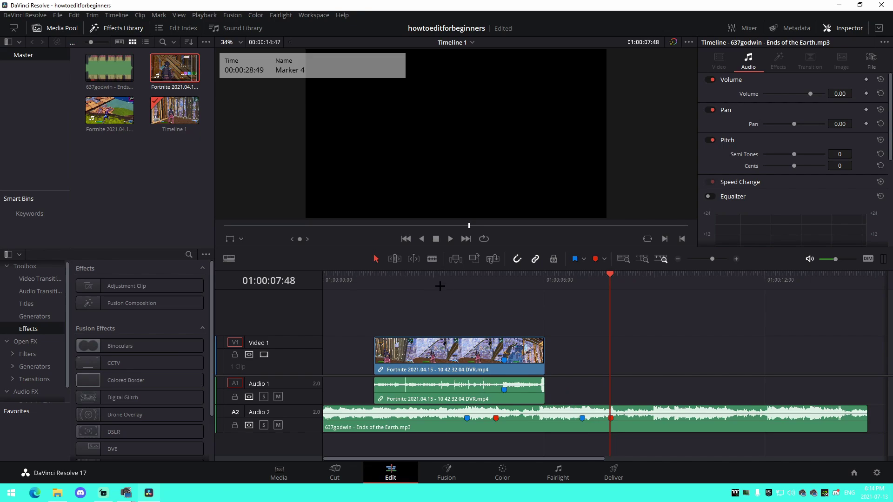
pyautogui.click(466, 281)
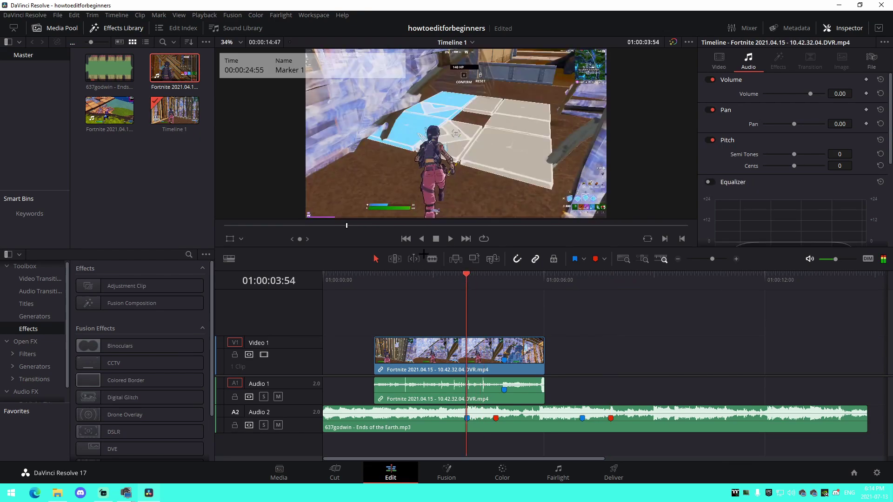
pyautogui.moveTo(436, 351); pyautogui.dragTo(398, 351)
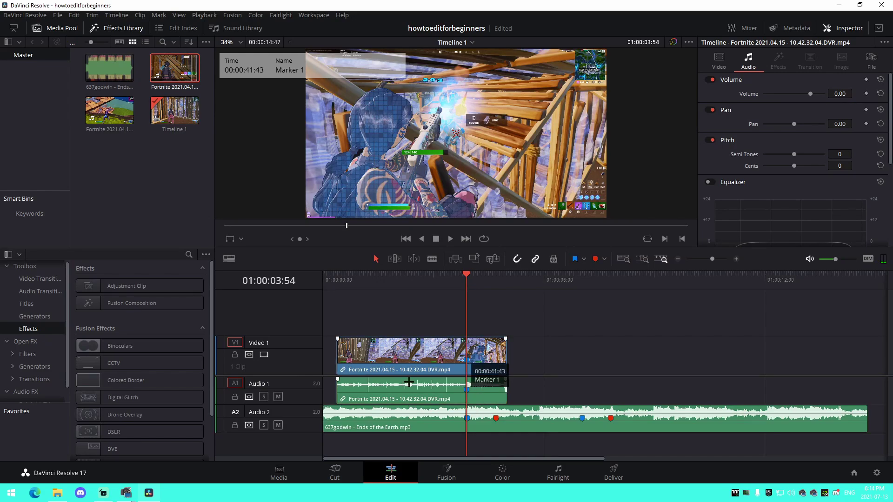
# Extend the Fortnite clip's start to 01:00:00:00, trim its end to the song's first red marker, and check the marker alignment
pyautogui.moveTo(339, 359); pyautogui.dragTo(322, 358)
pyautogui.moveTo(506, 356); pyautogui.dragTo(495, 356)
pyautogui.moveTo(361, 280); pyautogui.dragTo(320, 287)
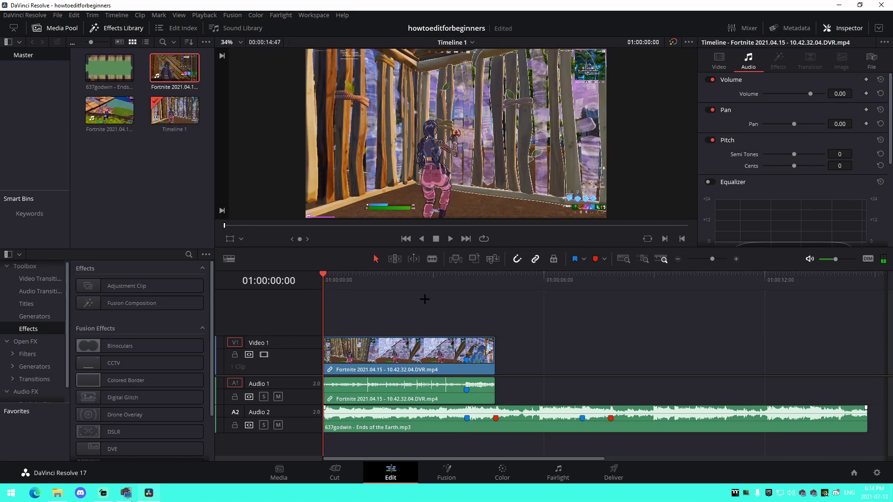
pyautogui.moveTo(490, 285); pyautogui.dragTo(470, 288)
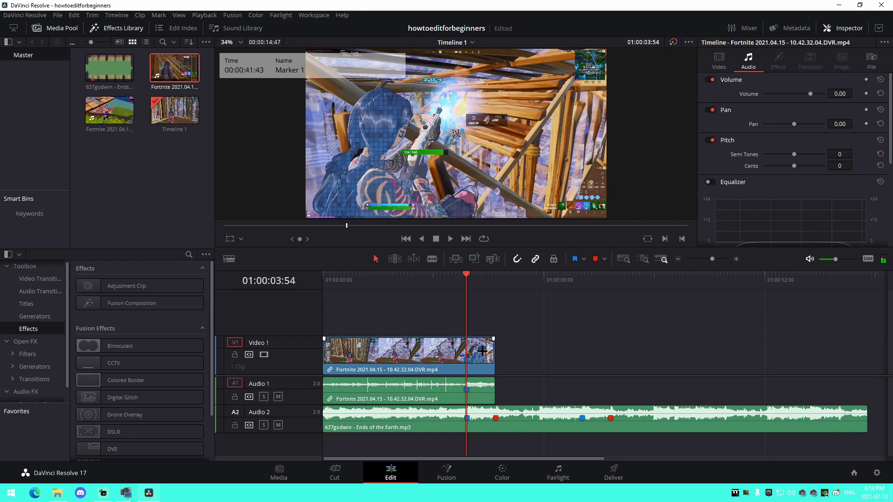